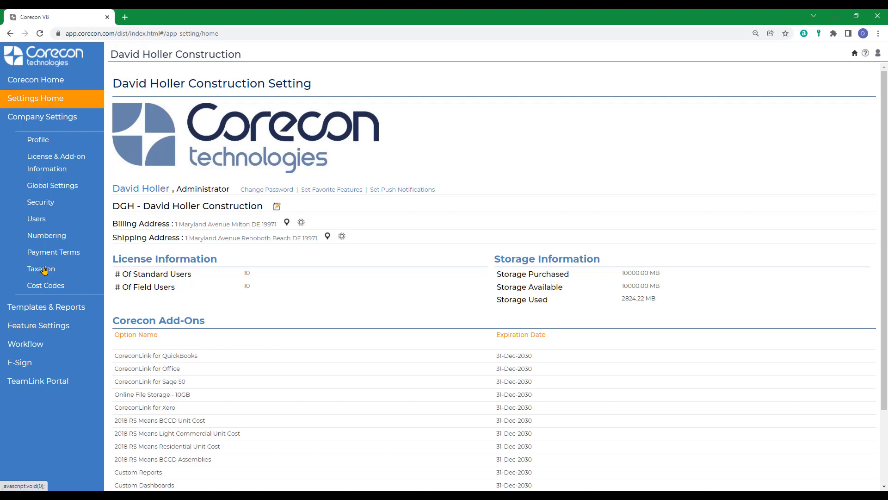
# Step: Open the company profile and review its logo, address, phone, profile and external application sections
pyautogui.click(39, 140)
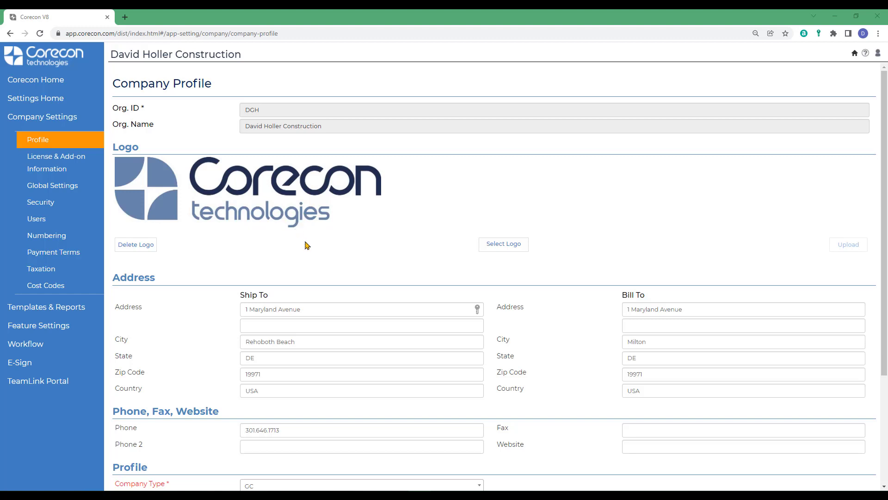
pyautogui.scroll(-4, 308, 245)
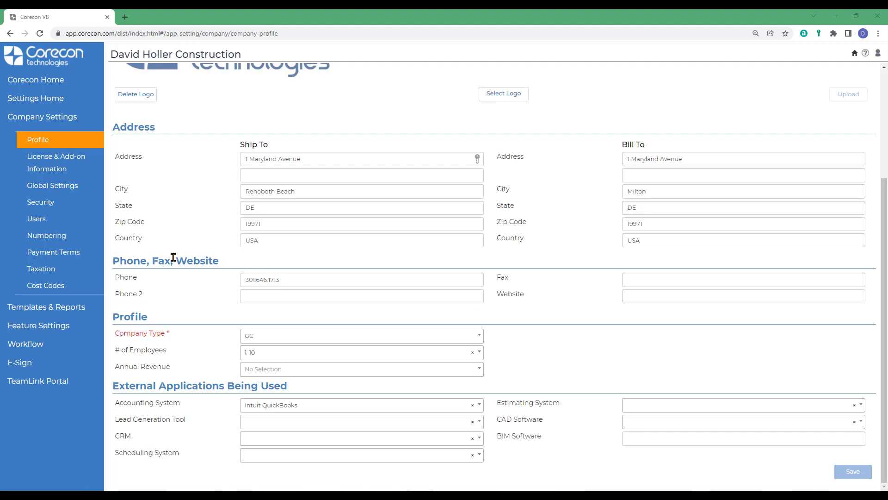
pyautogui.scroll(3, 173, 257)
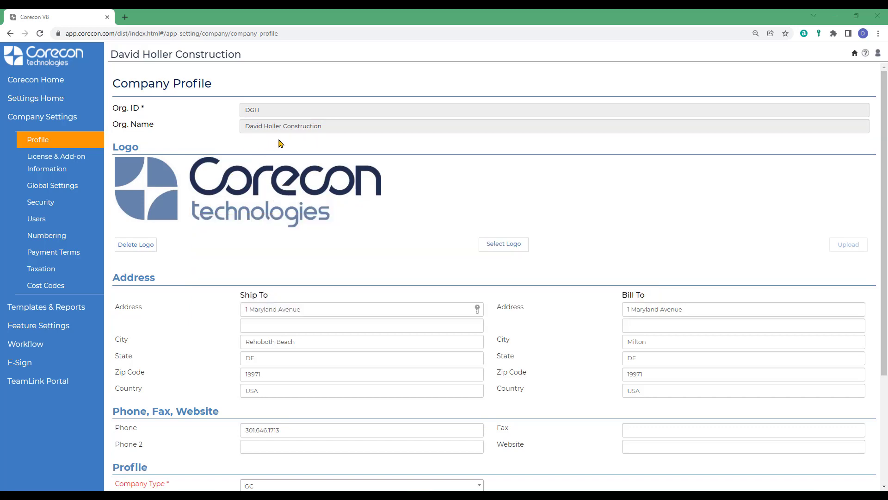
pyautogui.scroll(-4, 267, 367)
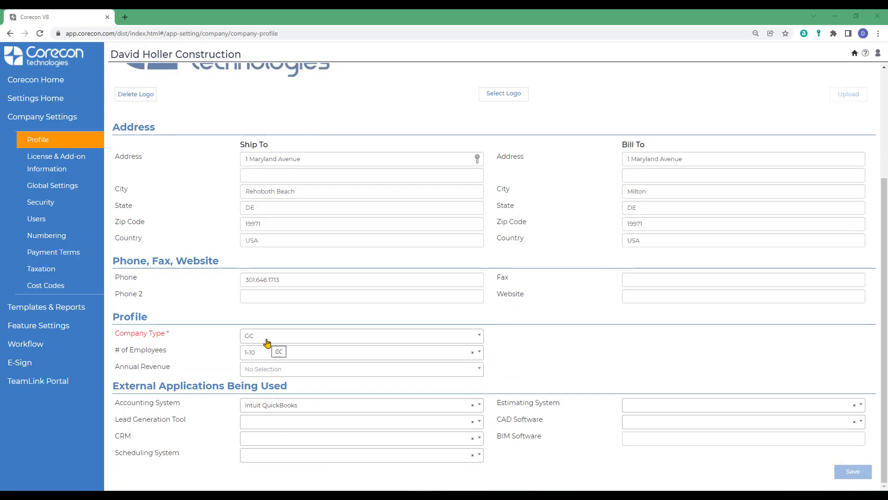
# Step: Browse the available company types in the company profile and select GC
pyautogui.click(267, 337)
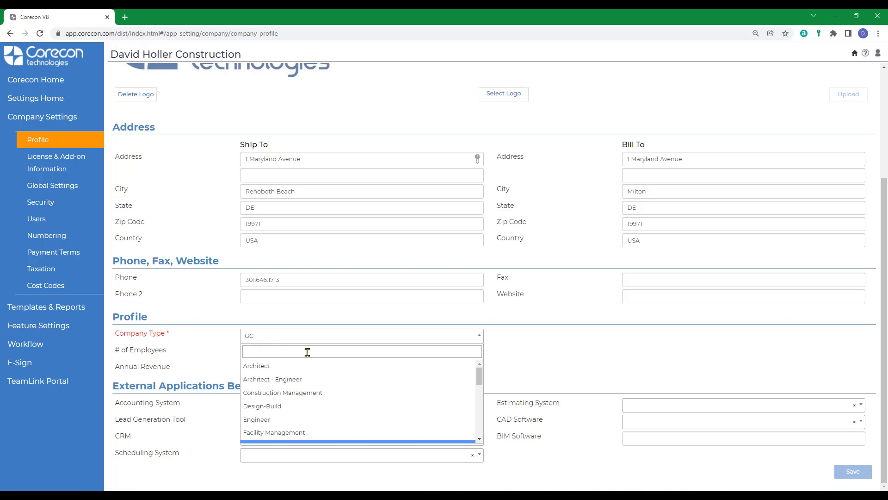
pyautogui.moveTo(479, 373); pyautogui.dragTo(481, 414)
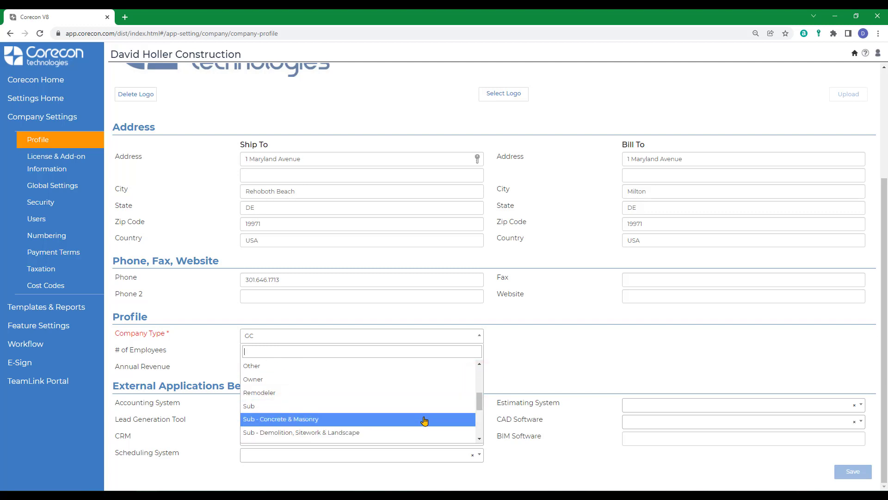
pyautogui.scroll(5, 320, 391)
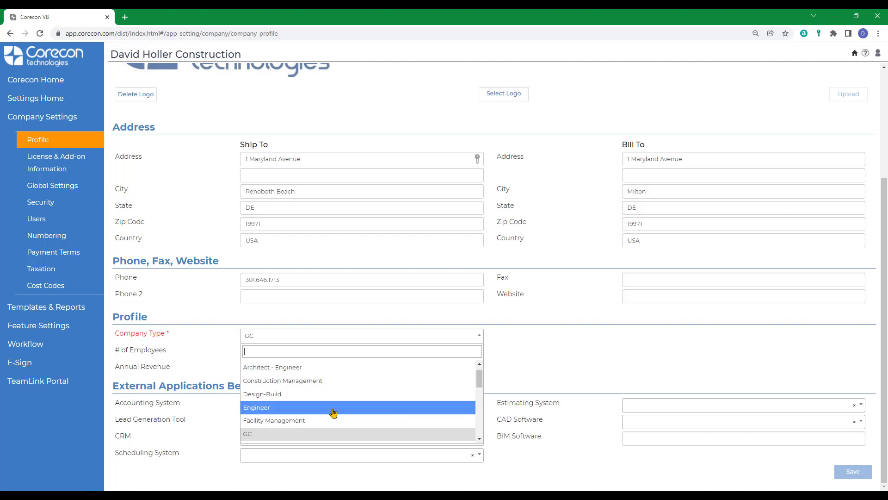
pyautogui.scroll(-2, 431, 369)
pyautogui.click(478, 366)
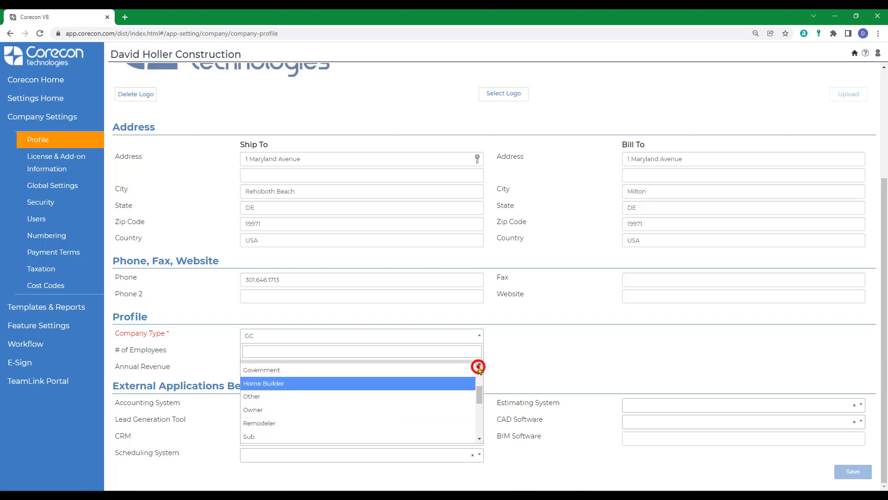
pyautogui.click(478, 366)
pyautogui.click(255, 375)
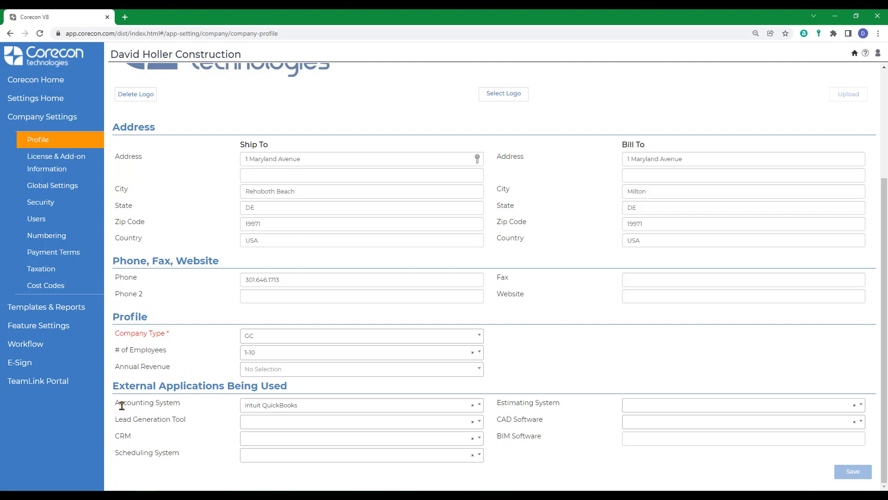
# Step: Browse the accounting systems offered under External Applications Being Used and select Intuit QuickBooks
pyautogui.click(313, 407)
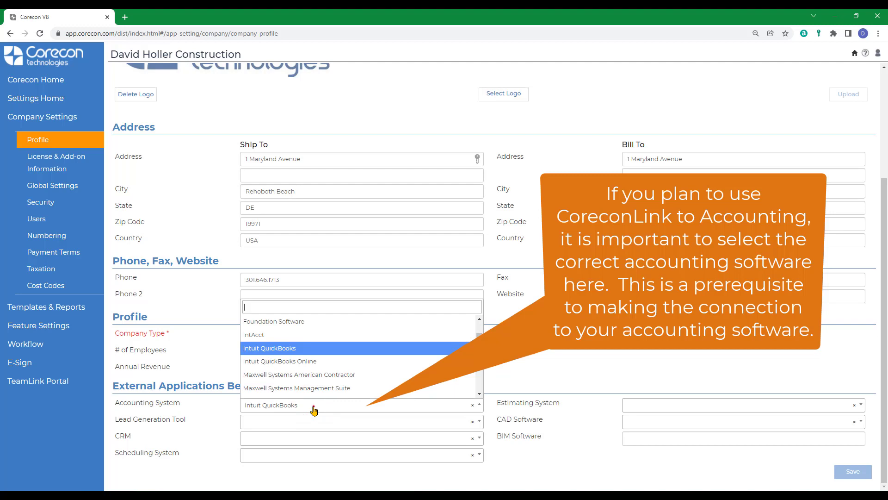
pyautogui.click(314, 407)
pyautogui.click(314, 407)
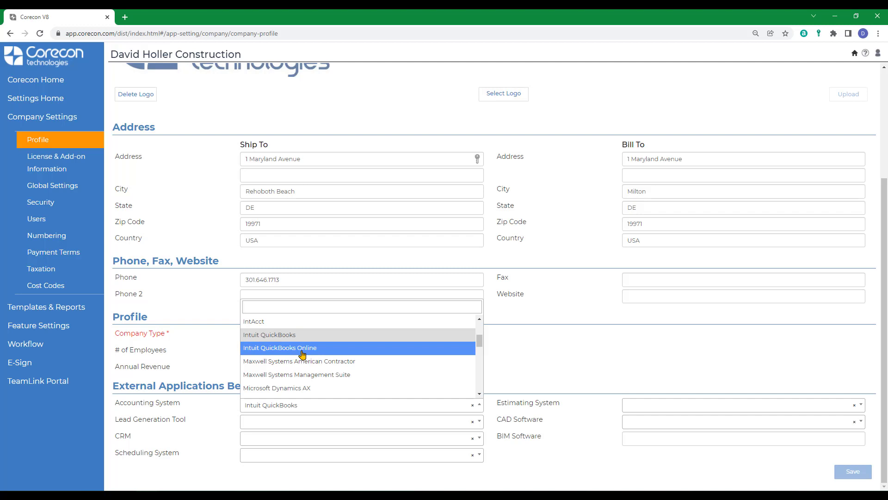
pyautogui.scroll(-2, 304, 355)
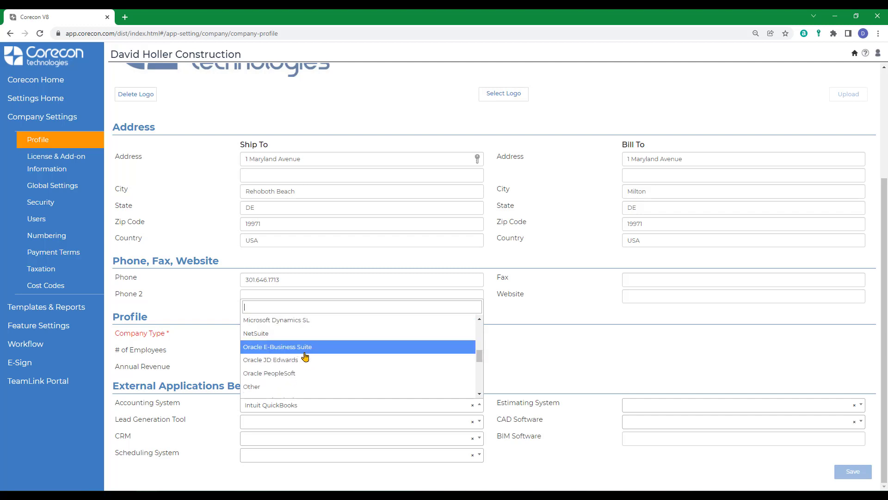
pyautogui.scroll(-5, 305, 355)
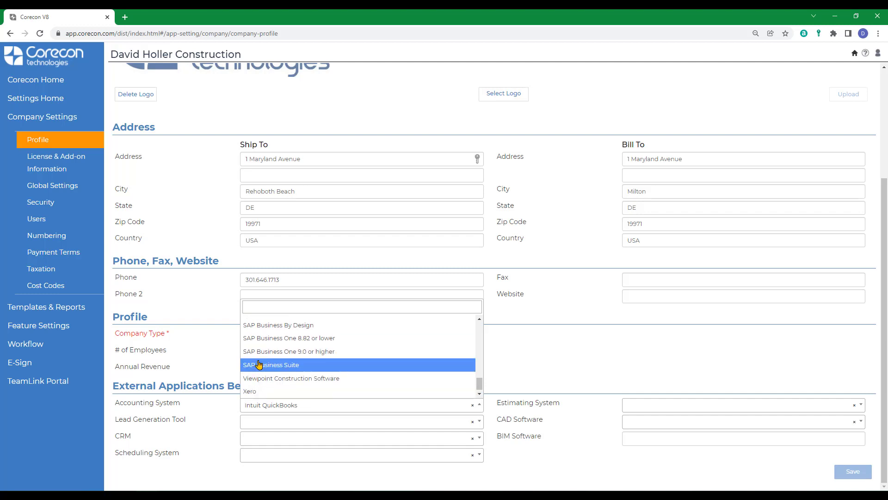
pyautogui.scroll(3, 259, 365)
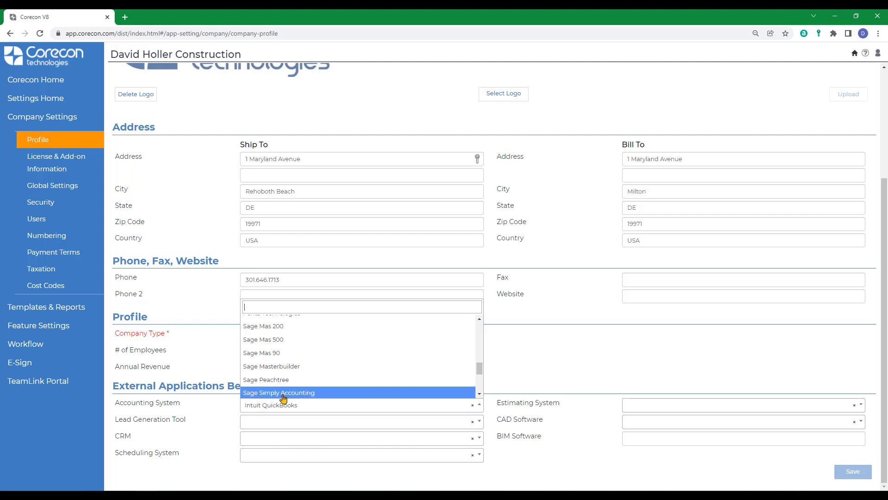
pyautogui.scroll(5, 273, 361)
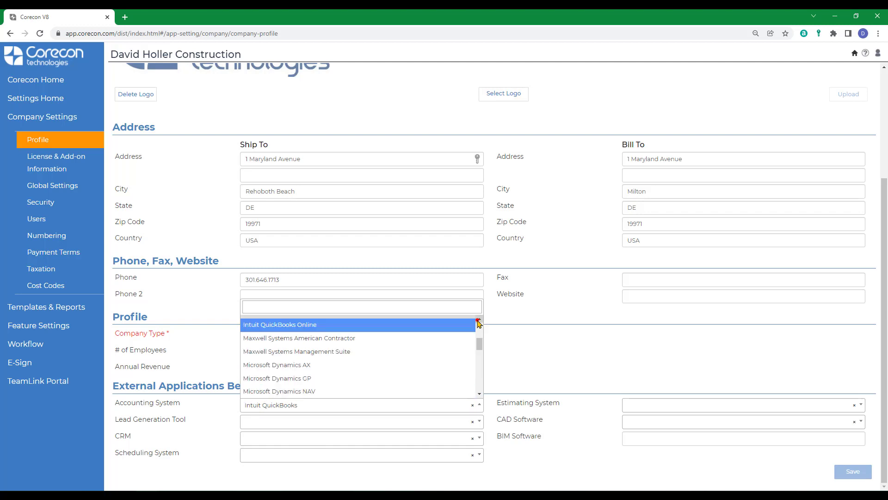
pyautogui.click(260, 330)
# Step: Set the company's annual revenue to $5 - $10M and save the company profile
pyautogui.click(479, 368)
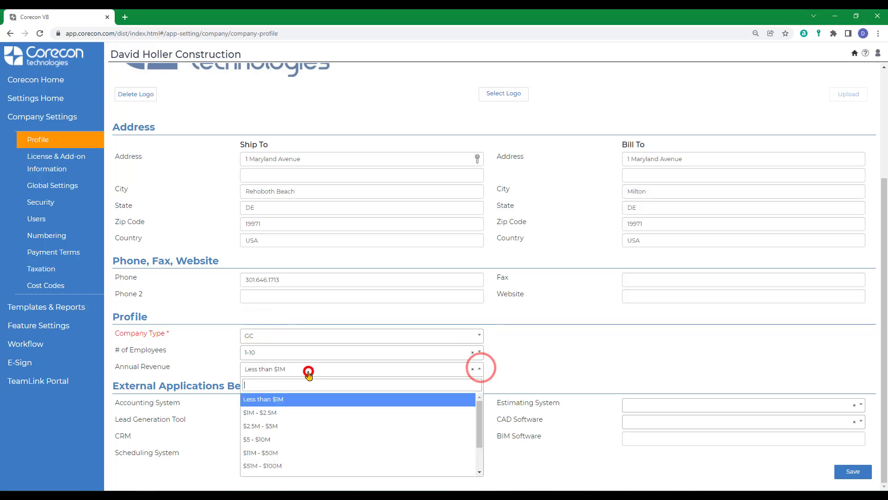
pyautogui.click(260, 438)
pyautogui.click(853, 471)
pyautogui.click(550, 113)
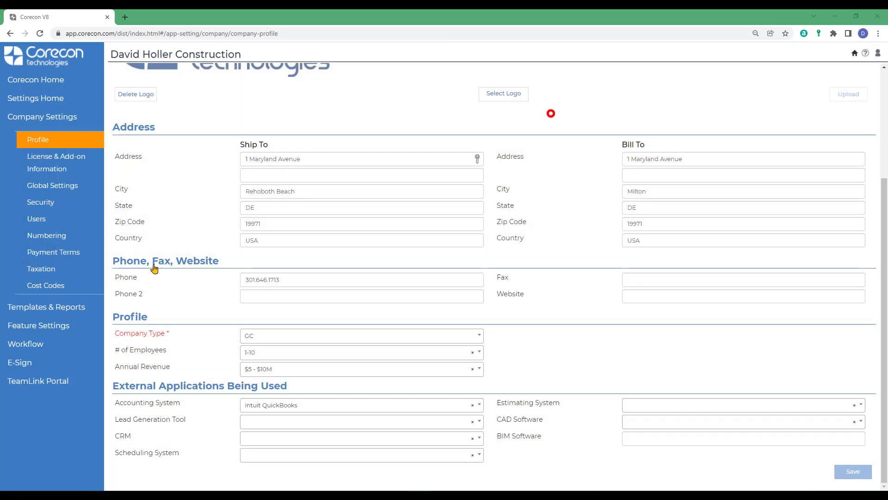
# Step: Open the license and add-on information and check the storage usage breakdown
pyautogui.click(45, 159)
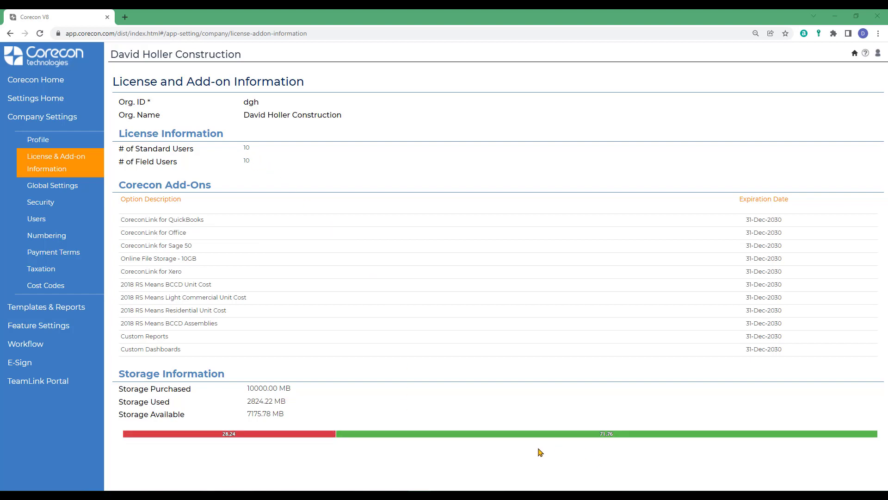
pyautogui.moveTo(582, 438)
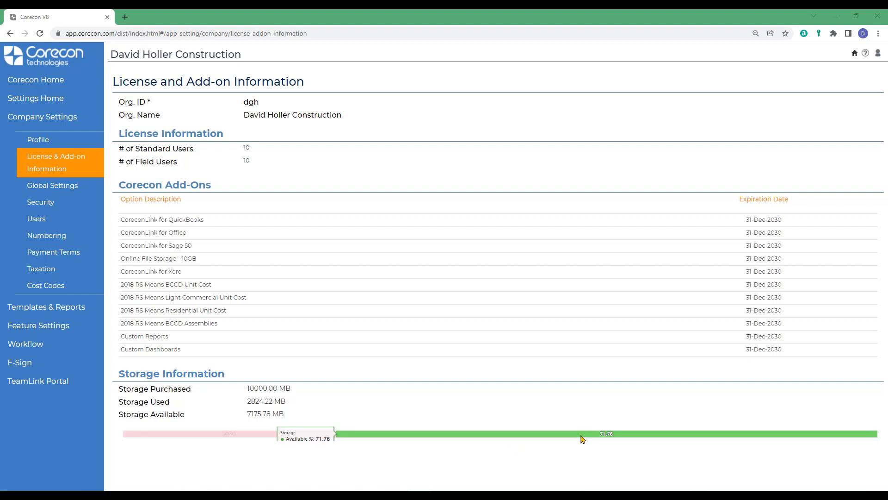
# Step: Review the transaction locking options in the global settings and select Lock Transactions, specified at transaction level
pyautogui.click(32, 185)
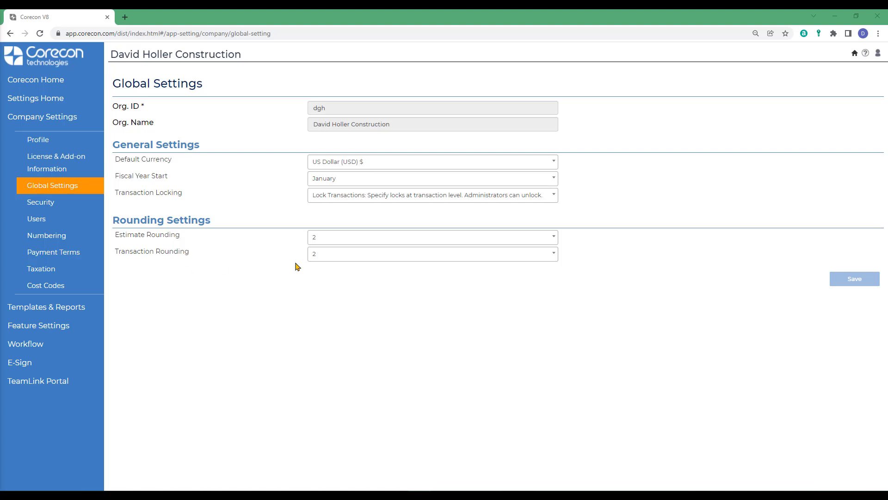
pyautogui.click(554, 195)
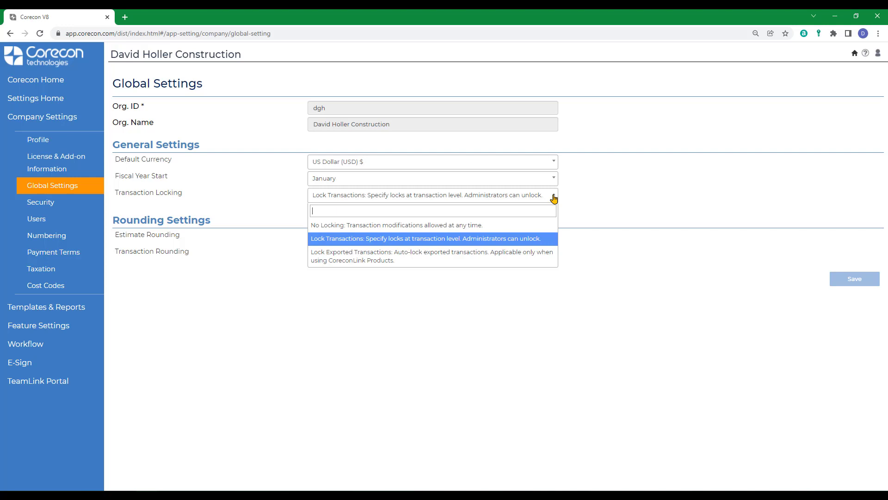
pyautogui.click(325, 238)
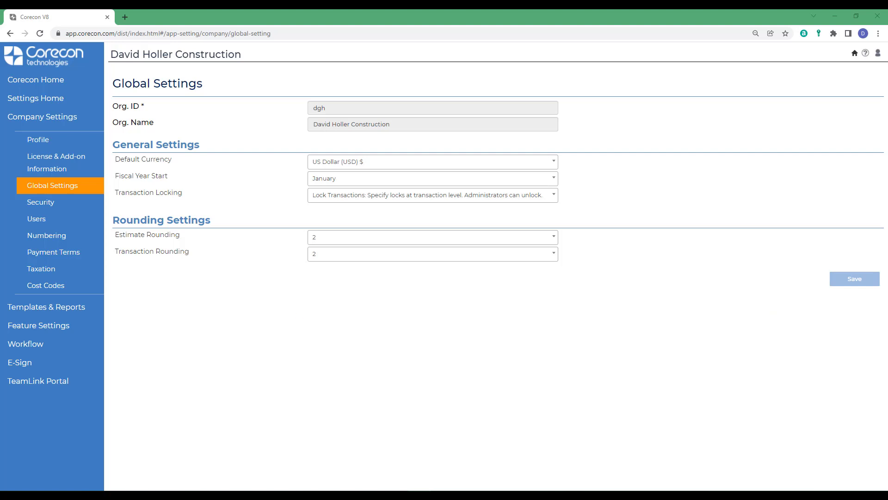
# Step: Review the password policy options in the security settings and select None (default)
pyautogui.click(39, 207)
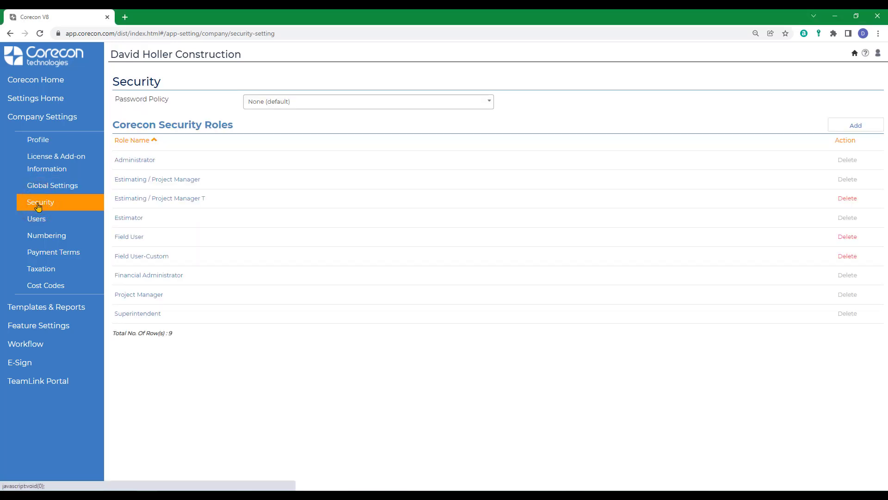
pyautogui.click(361, 111)
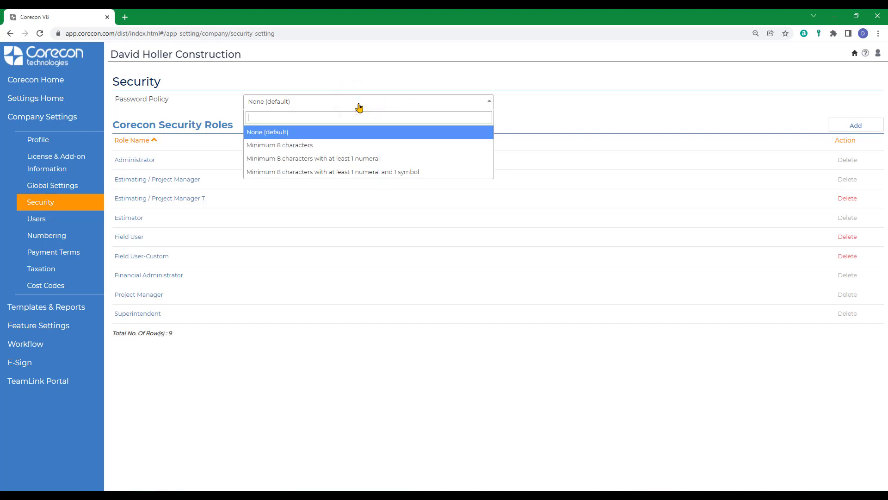
pyautogui.click(301, 133)
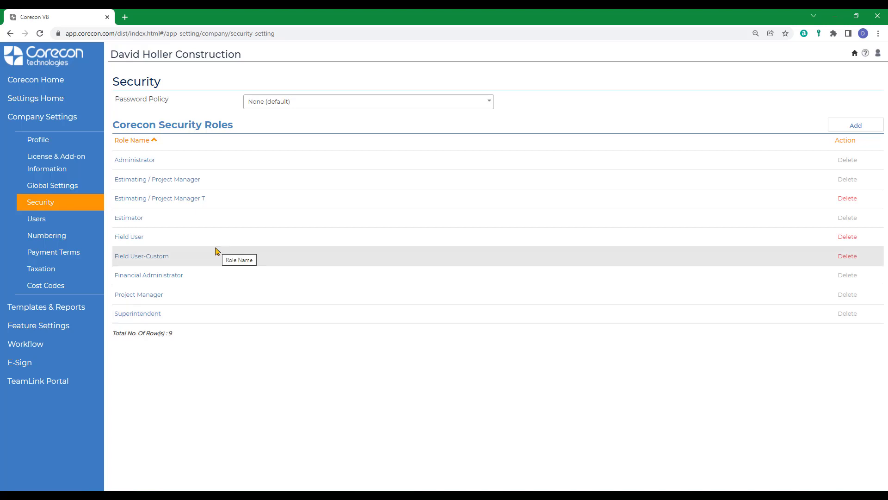
# Step: Examine the features the Estimating / Project Manager role can access and return to the security settings
pyautogui.click(135, 179)
pyautogui.scroll(-12, 323, 290)
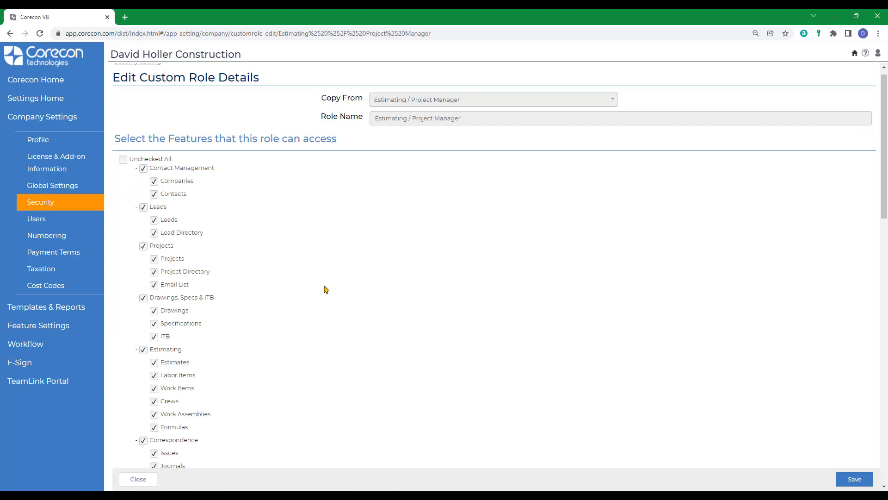
pyautogui.scroll(-5, 325, 289)
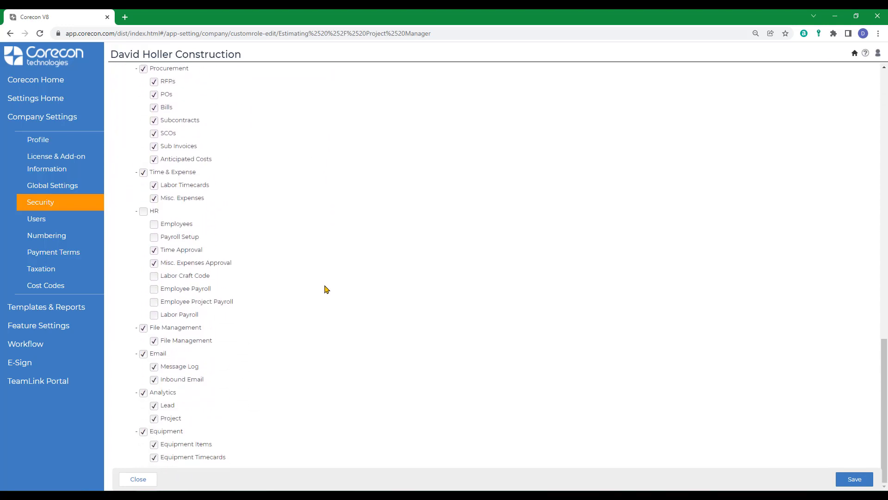
pyautogui.scroll(17, 325, 289)
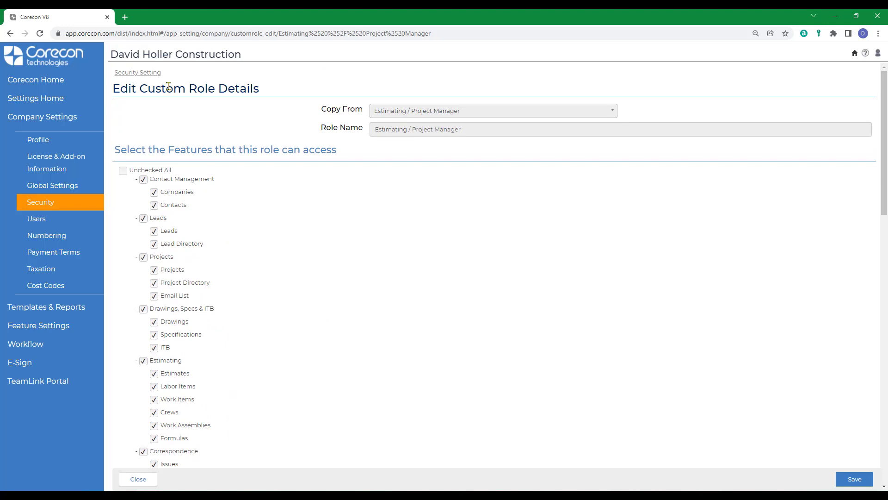
pyautogui.click(130, 73)
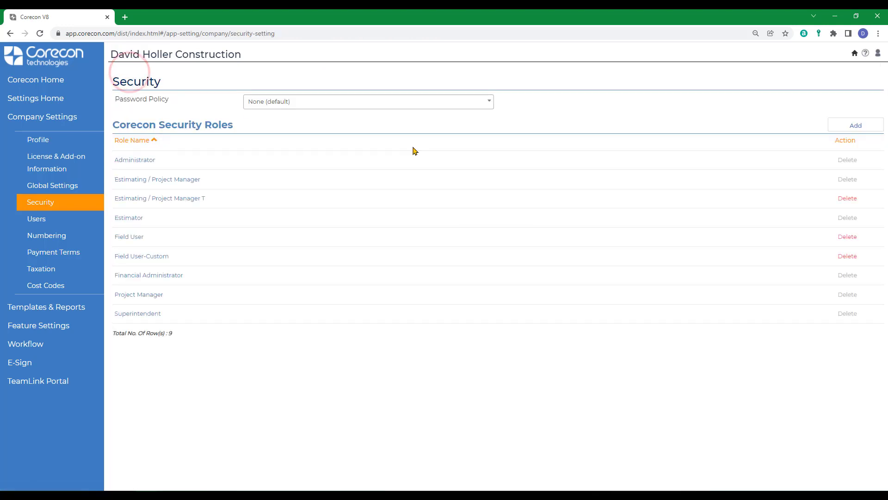
# Step: Open a new custom role, view the roles it can be copied from, and return to the security settings without saving
pyautogui.click(857, 128)
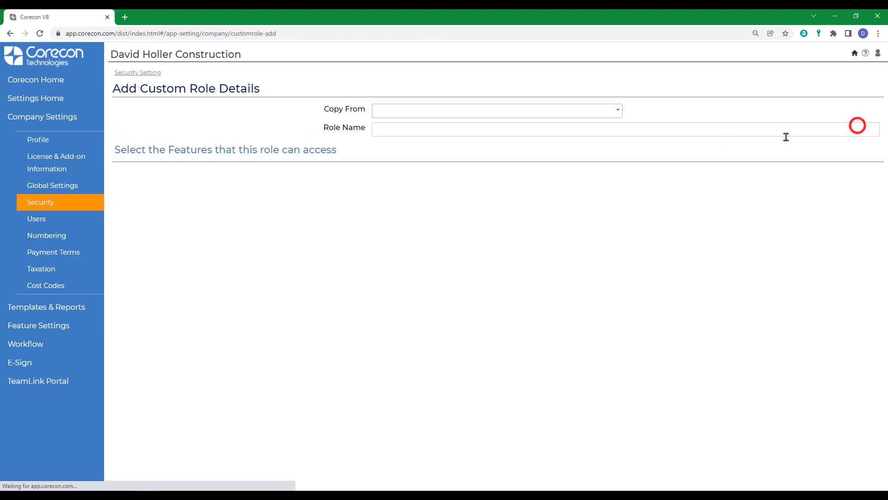
pyautogui.click(420, 114)
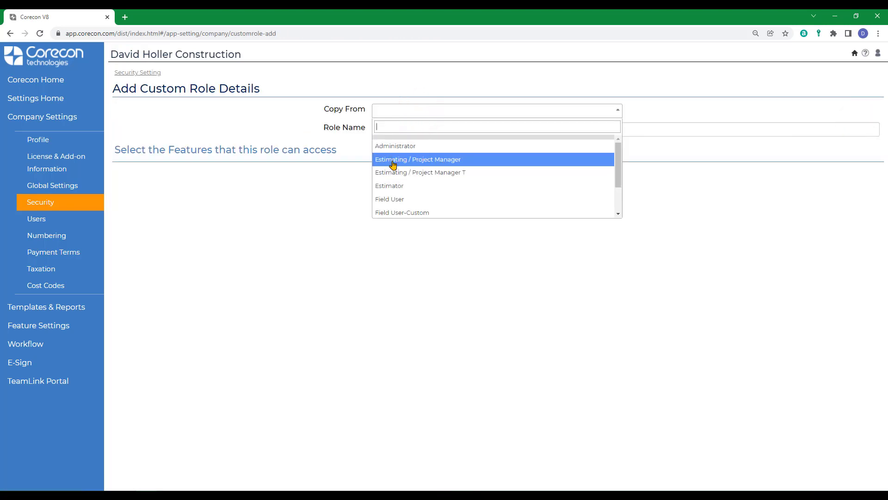
pyautogui.click(292, 138)
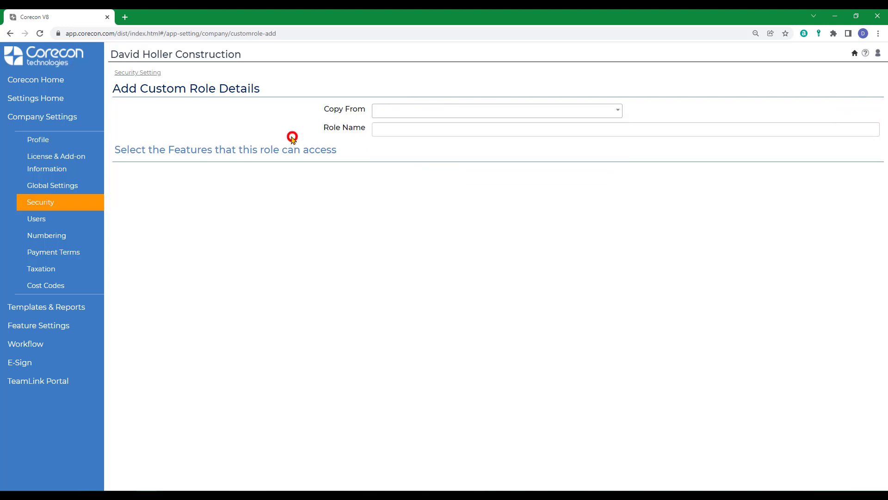
pyautogui.click(143, 75)
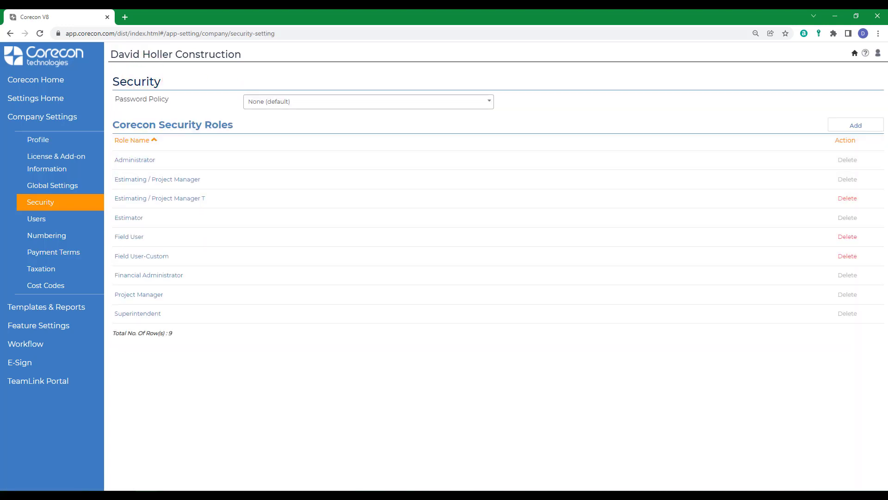
# Step: Review the user listing, open the form for adding a standard user, and return to the listing without saving
pyautogui.click(39, 217)
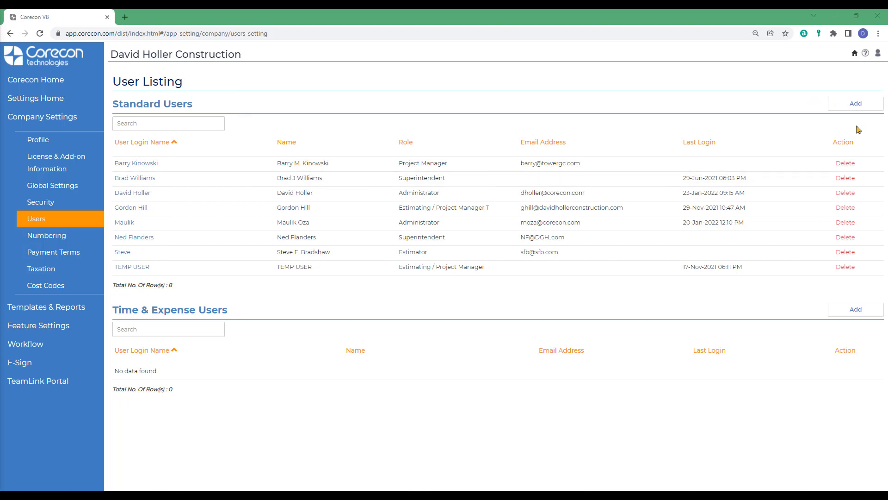
pyautogui.click(859, 103)
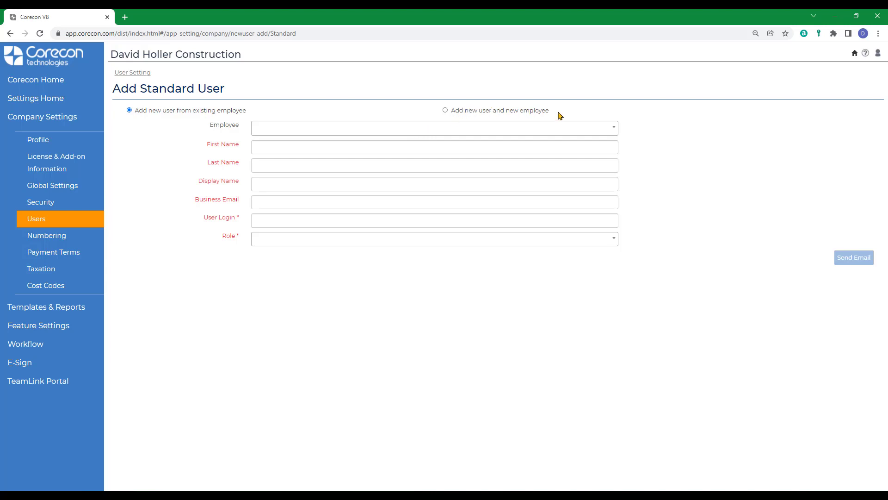
pyautogui.click(41, 220)
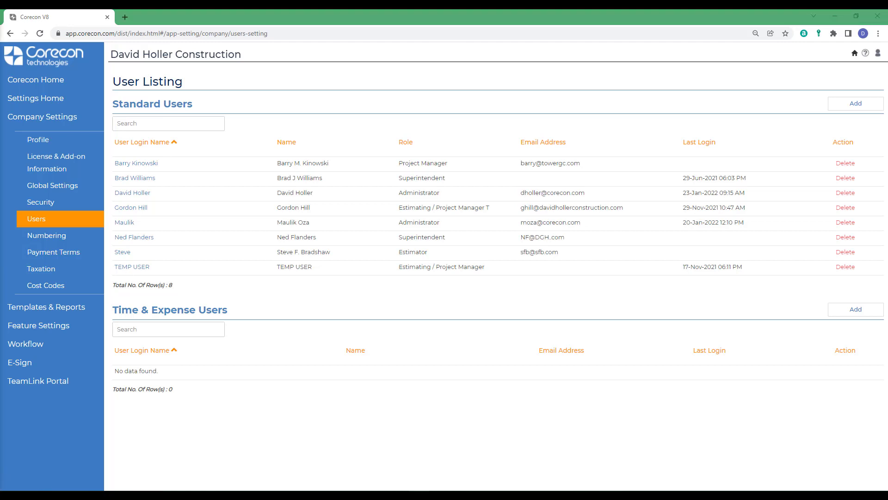
# Step: In the numbering settings, set Prime Contract to "3 digit code which is Project dependent (e.g. 001)" and save the change
pyautogui.click(51, 238)
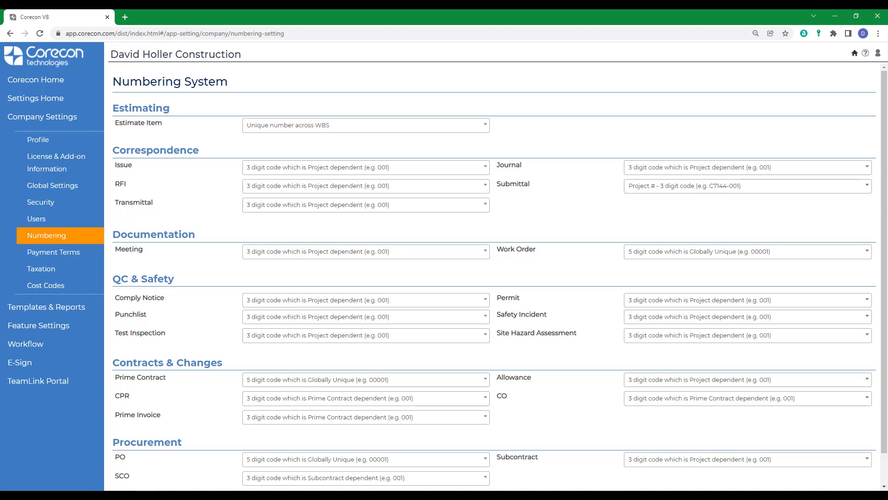
pyautogui.click(332, 383)
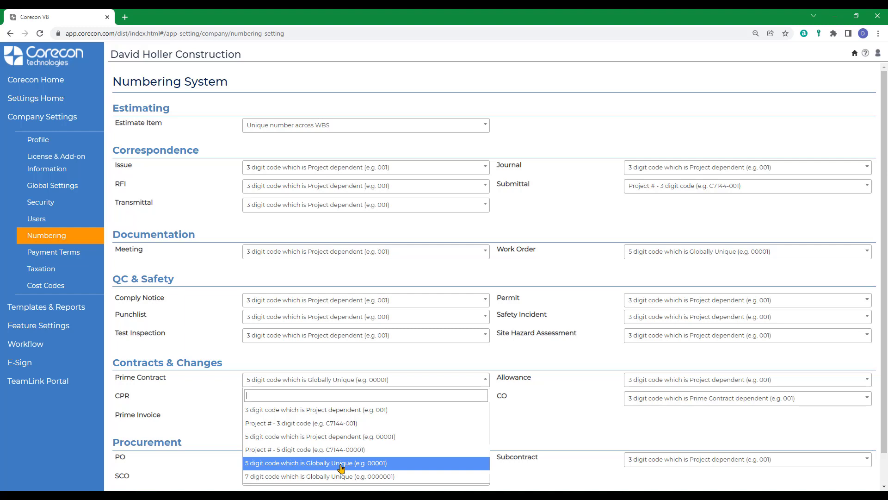
pyautogui.click(267, 409)
pyautogui.scroll(-1, 299, 454)
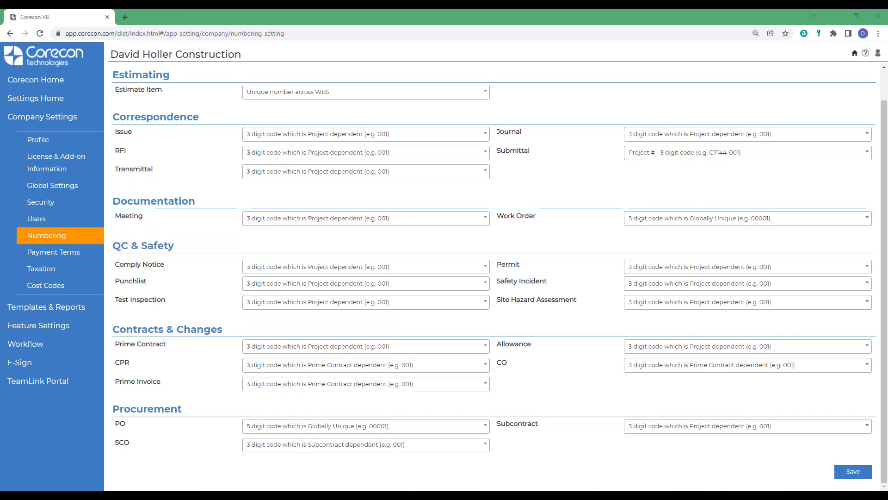
pyautogui.click(859, 474)
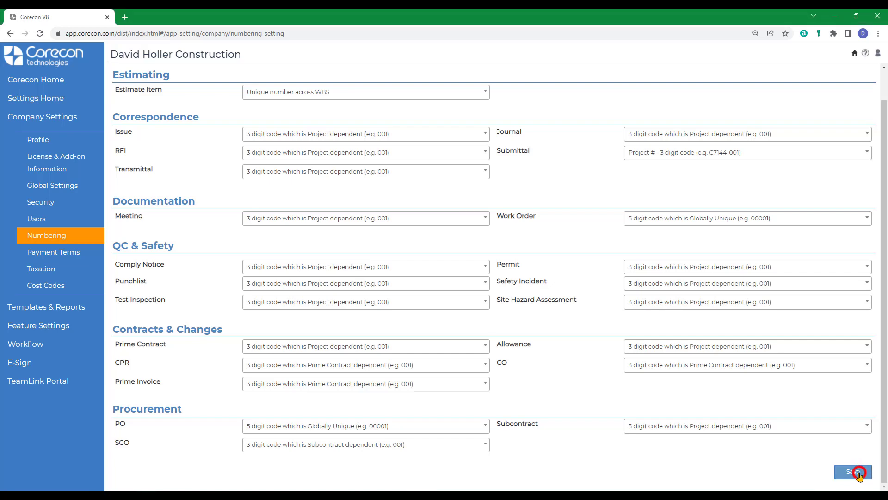
pyautogui.click(548, 115)
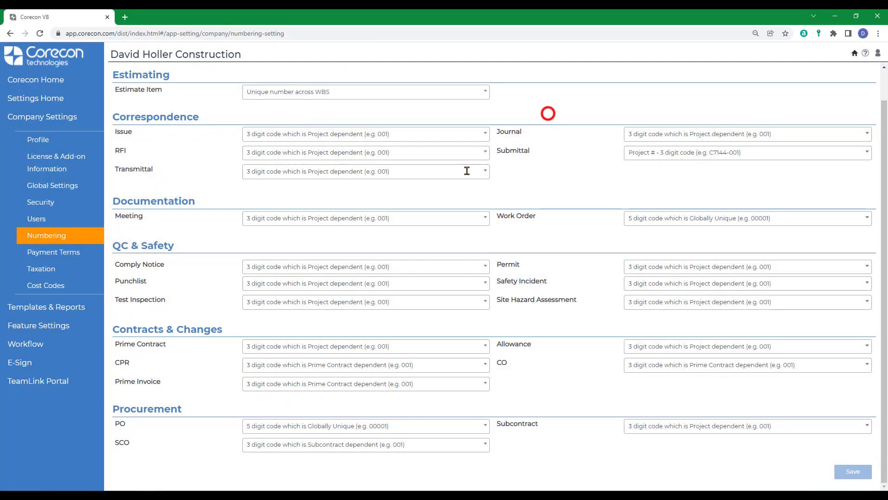
# Step: Review the list of payment terms and return to the company profile
pyautogui.click(36, 255)
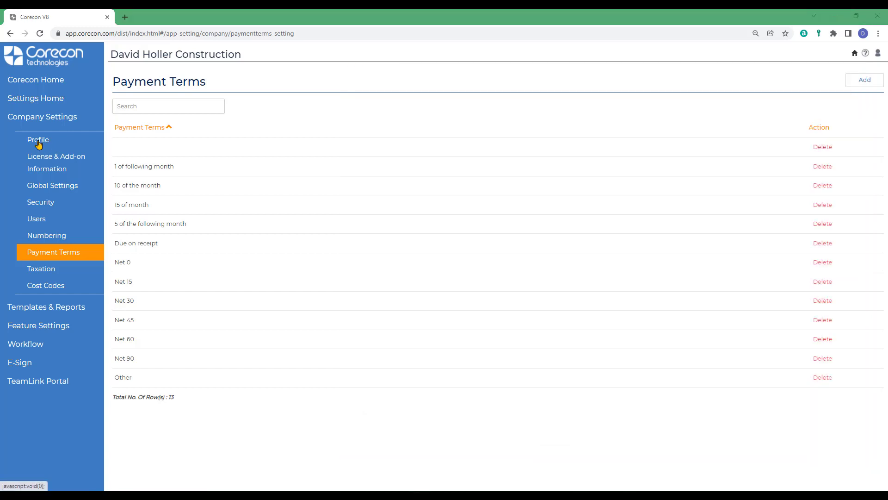
pyautogui.click(39, 141)
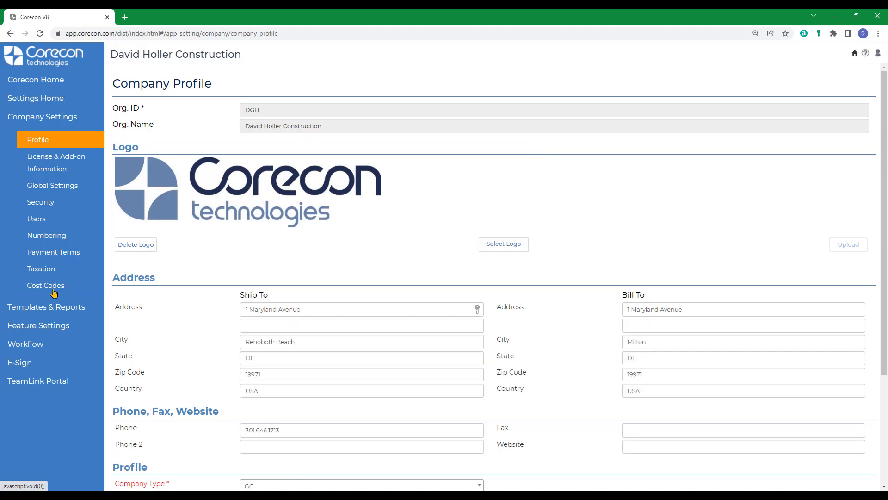
# Step: Open the online help and show the Settings Resource Center for the browser solution
pyautogui.click(866, 53)
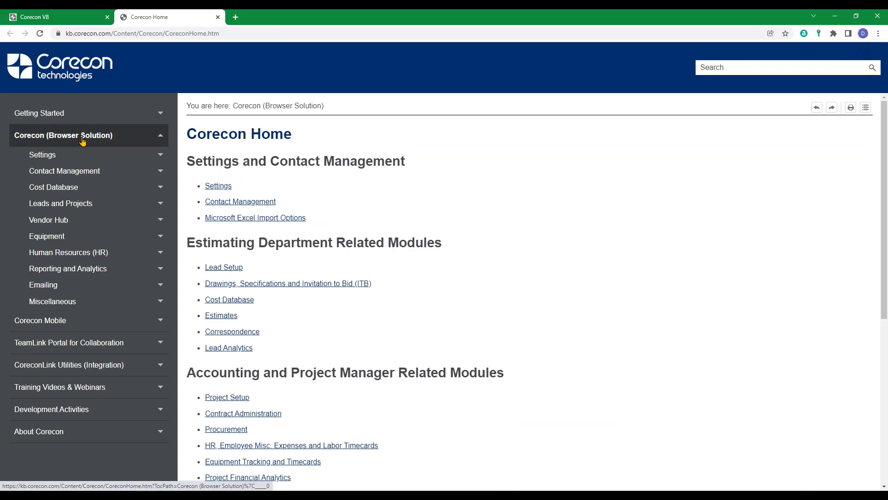
pyautogui.click(40, 156)
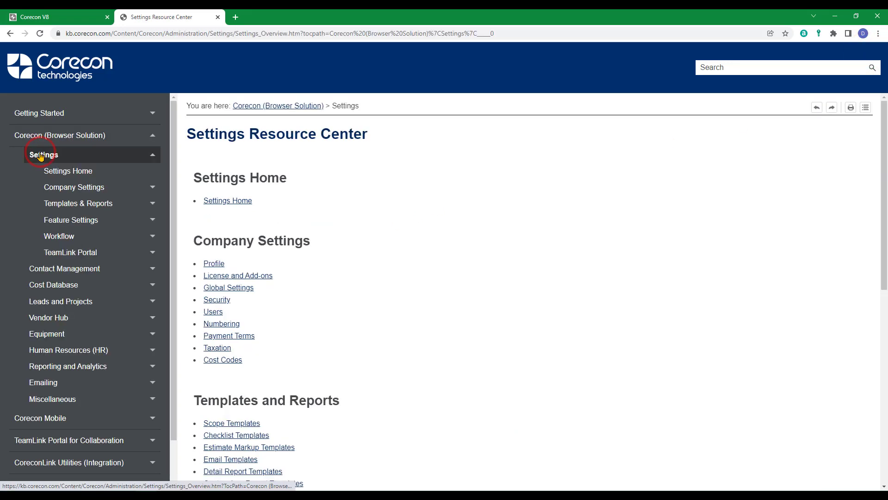